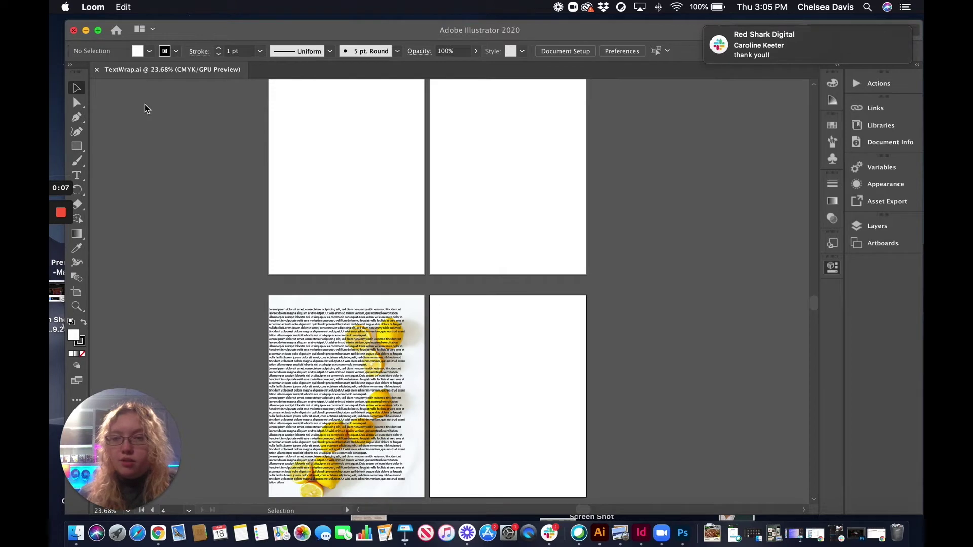
Pick the Pen tool from the toolbar after briefly trying the Rectangle and shape tools.
scroll(278, 164, up, 3)
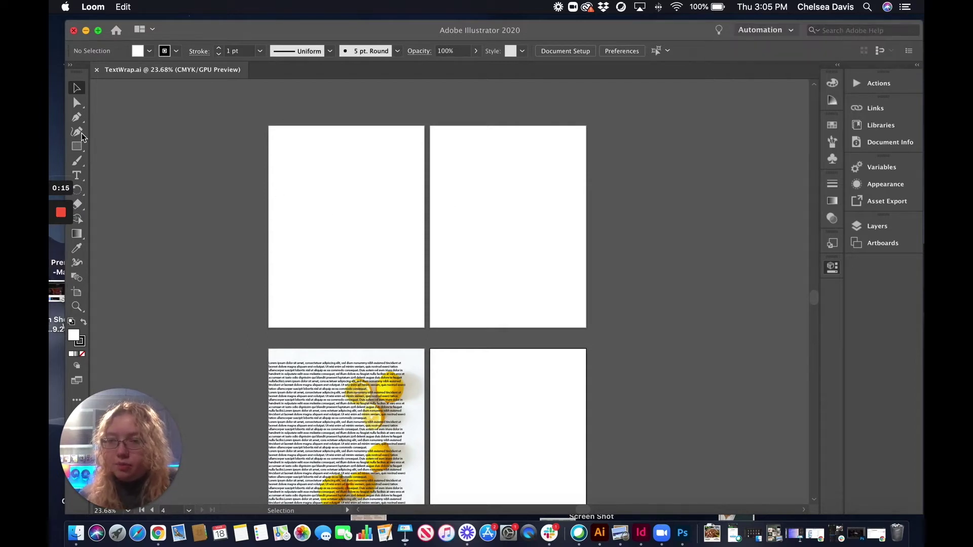
click(152, 130)
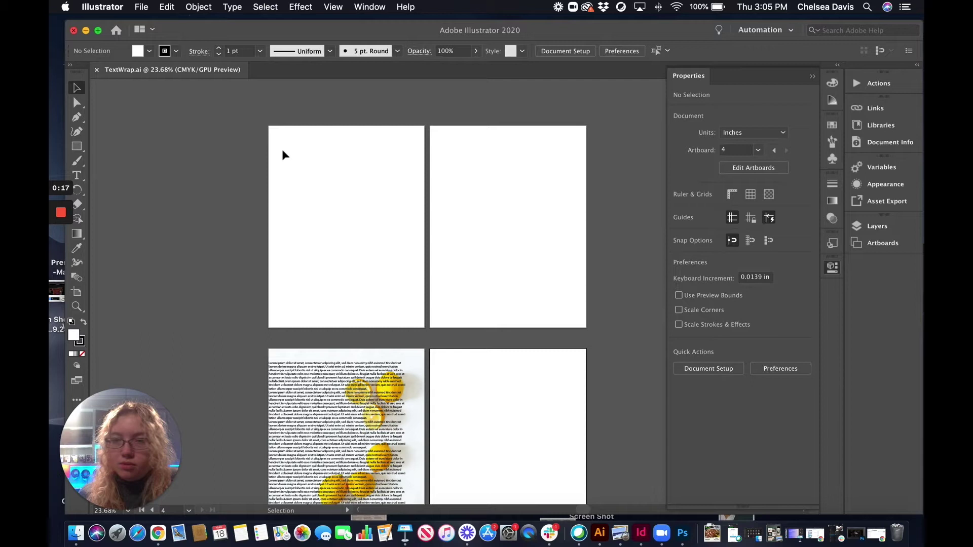
click(76, 118)
click(76, 146)
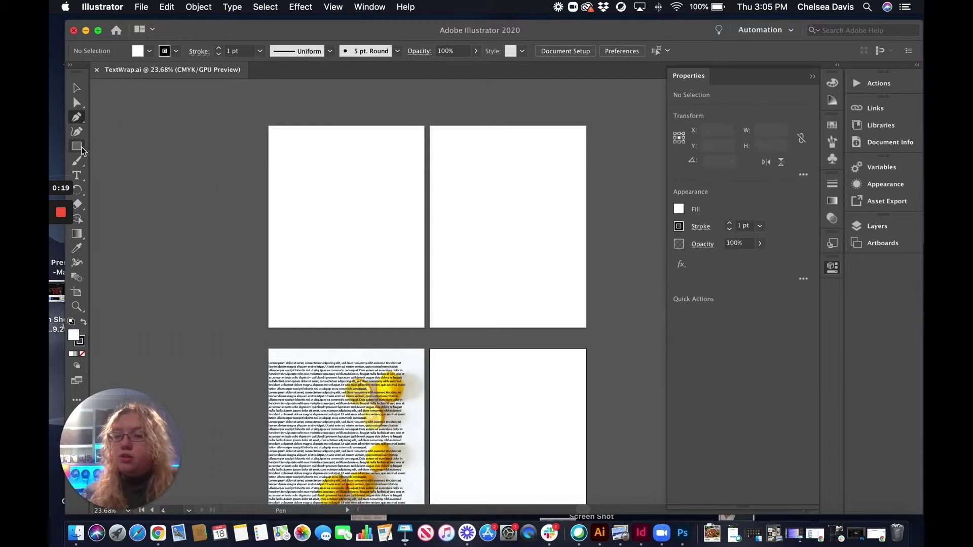
click(77, 150)
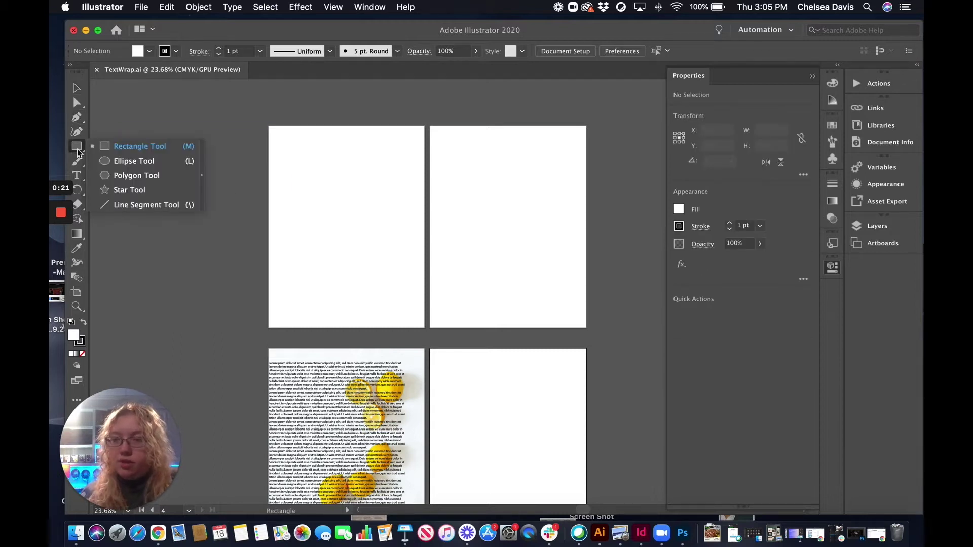
click(78, 120)
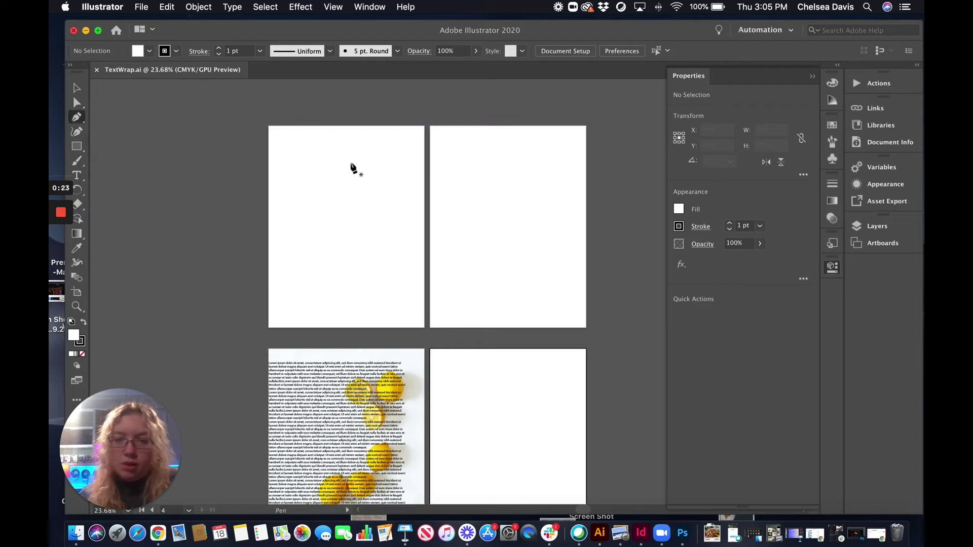
Draw a closed four-corner slanted parallelogram near the top of artboard 1.
click(288, 149)
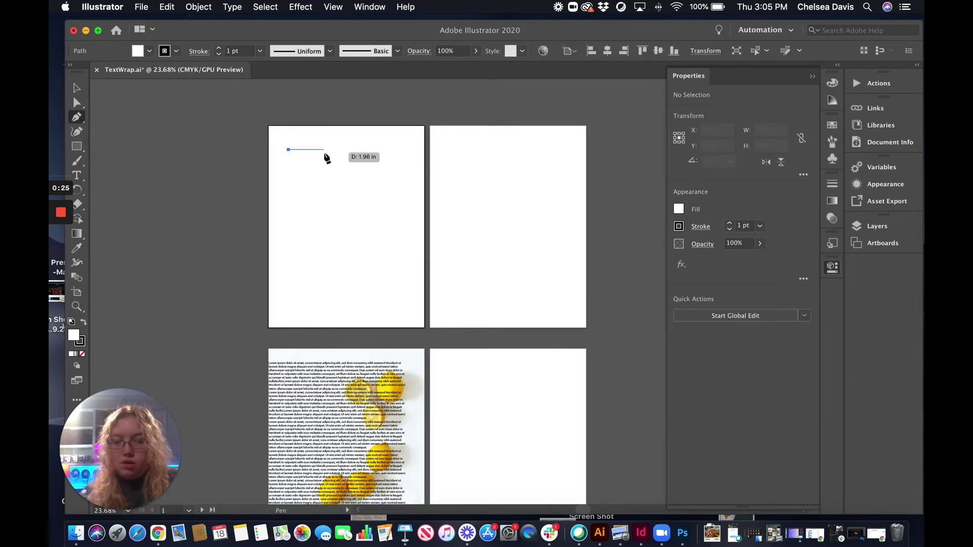
click(328, 149)
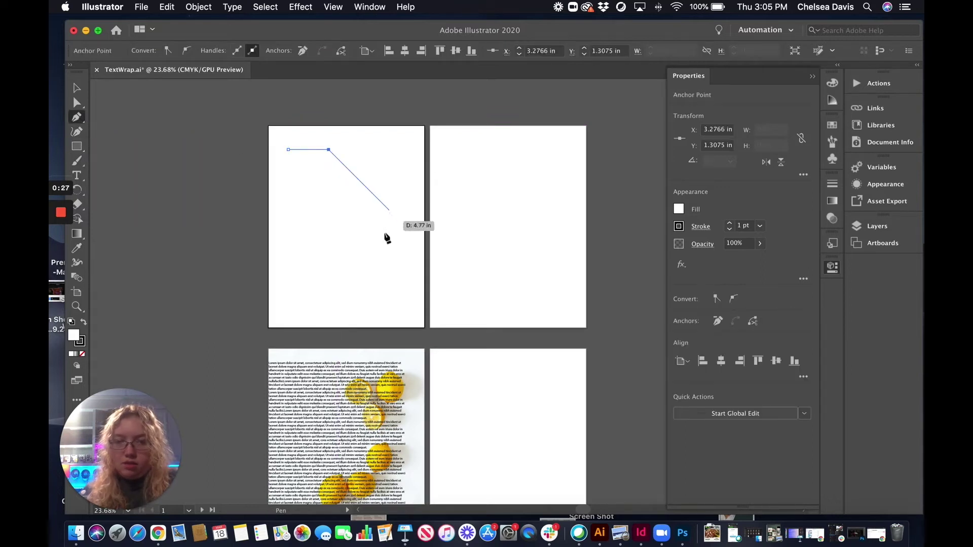
click(420, 241)
click(367, 241)
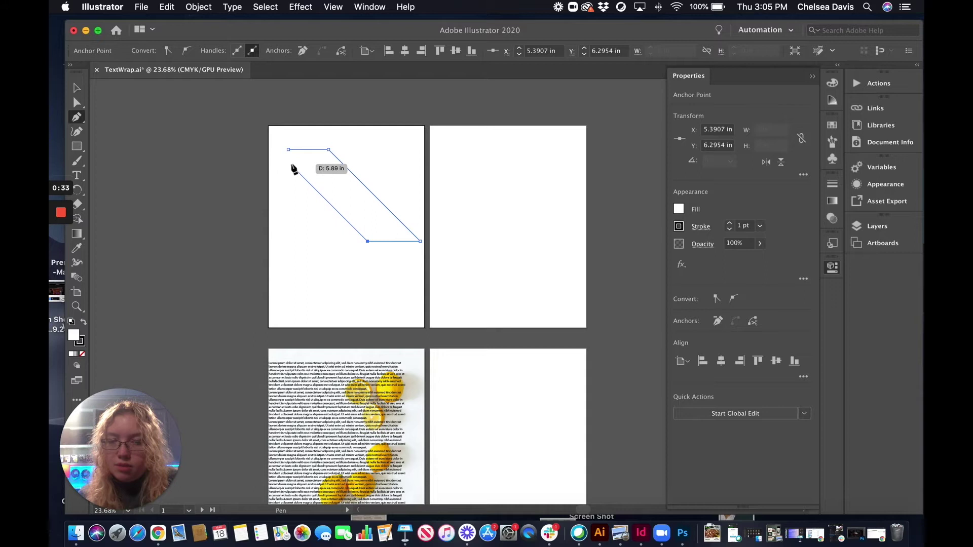
key(super+z)
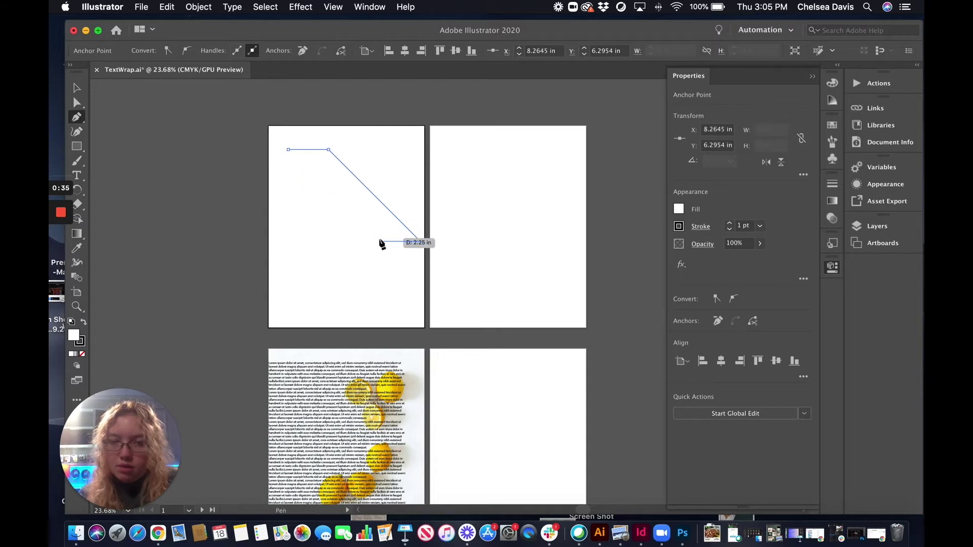
click(374, 241)
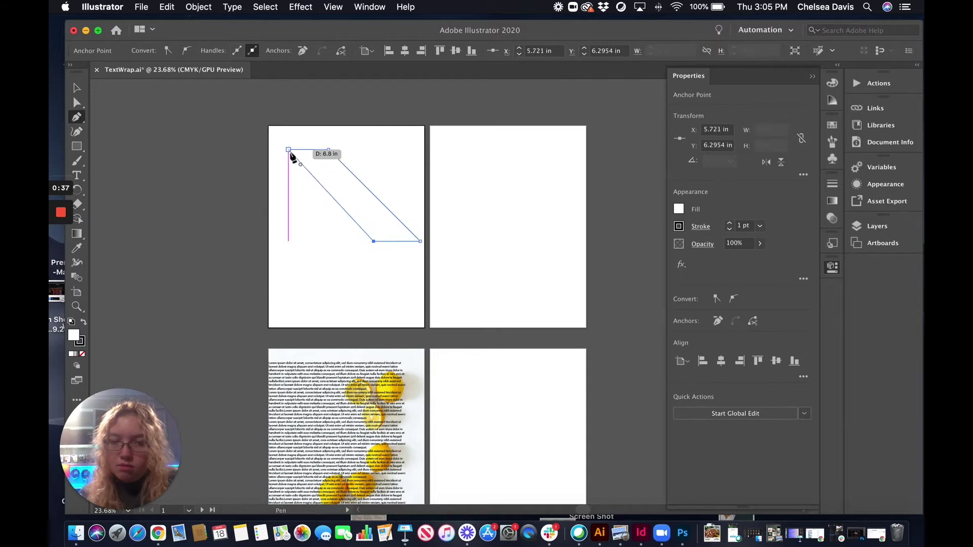
click(288, 150)
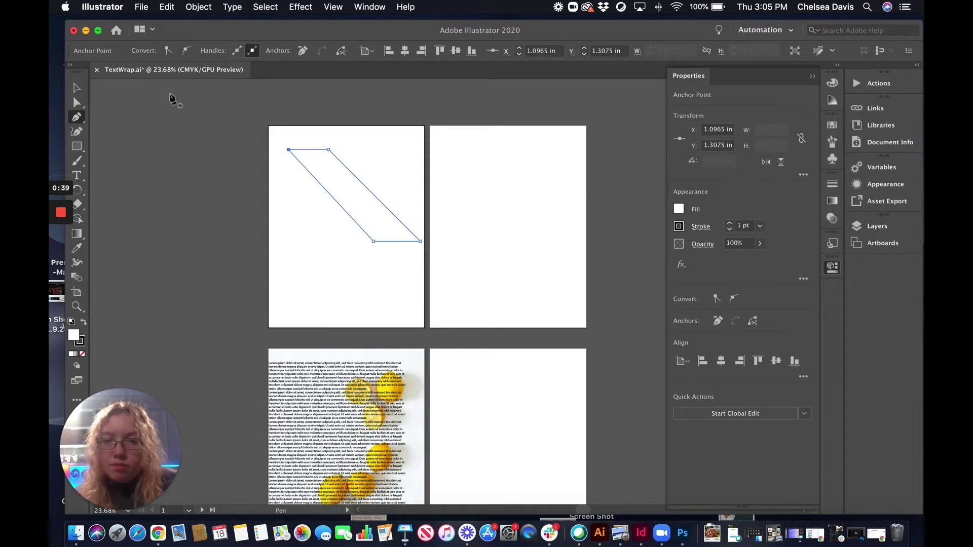
click(76, 88)
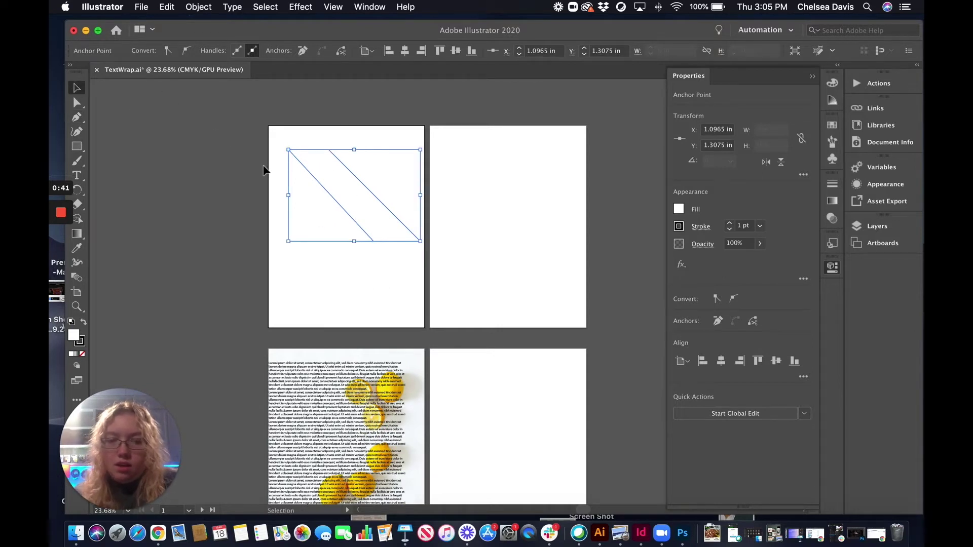
Turn the parallelogram into area type filled with lorem ipsum placeholder text, then deselect it.
click(77, 176)
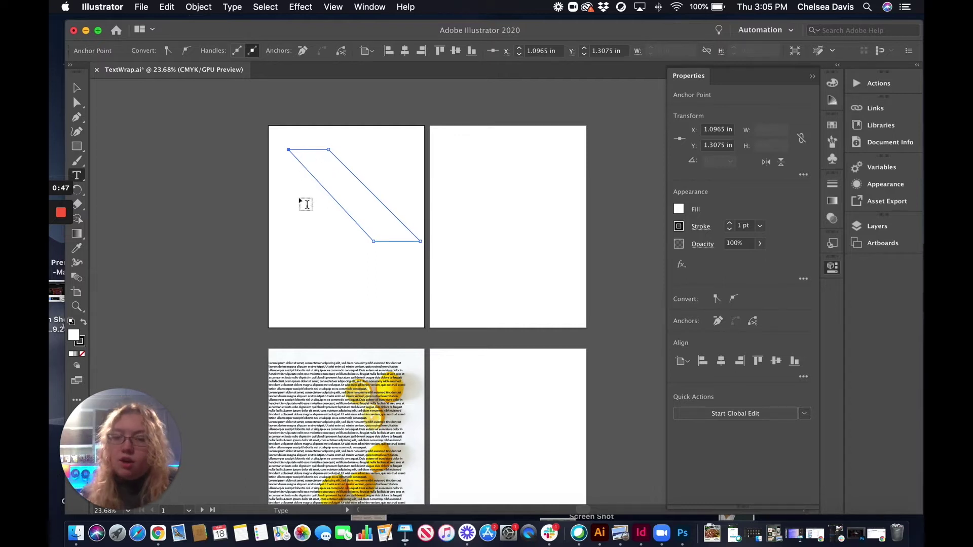
click(312, 171)
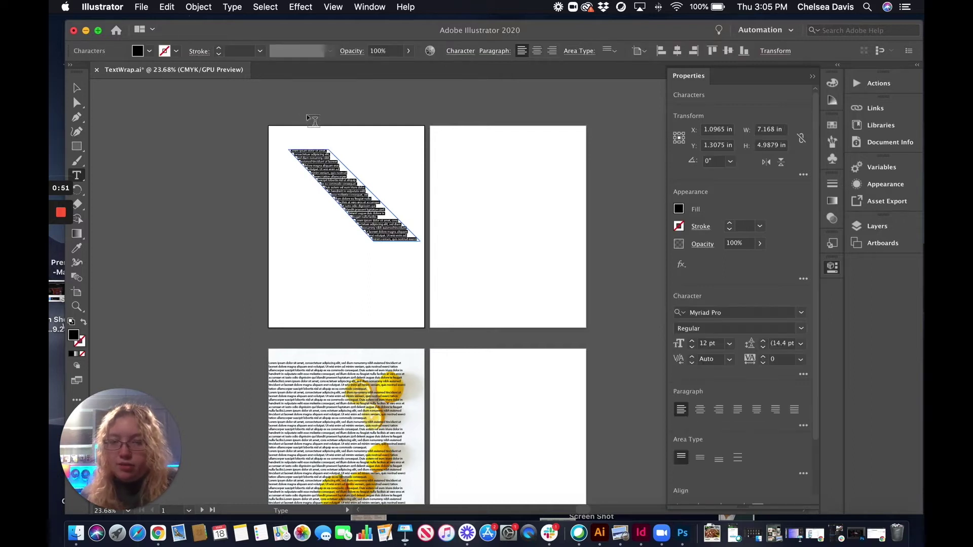
click(76, 88)
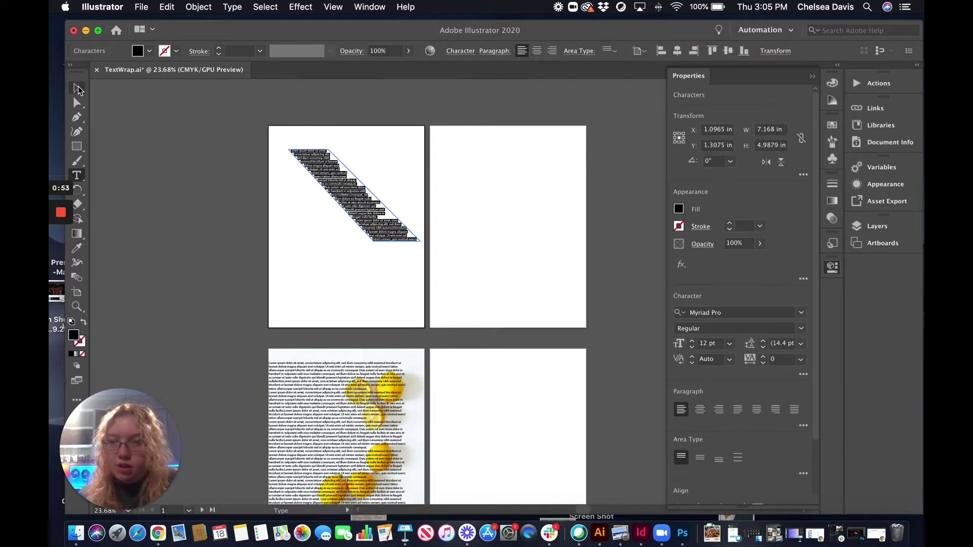
click(238, 176)
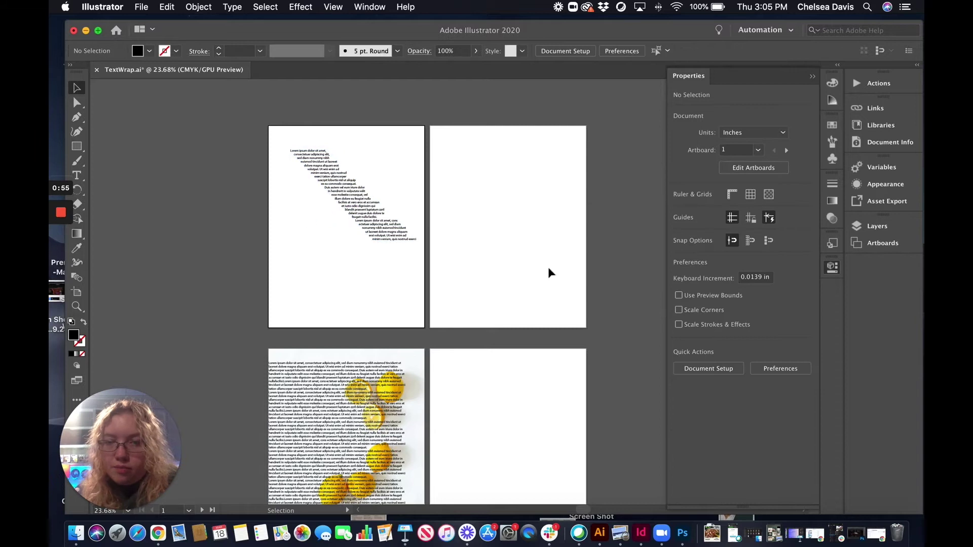
scroll(549, 260, up, 5)
scroll(549, 260, left, 5)
scroll(550, 260, up, 4)
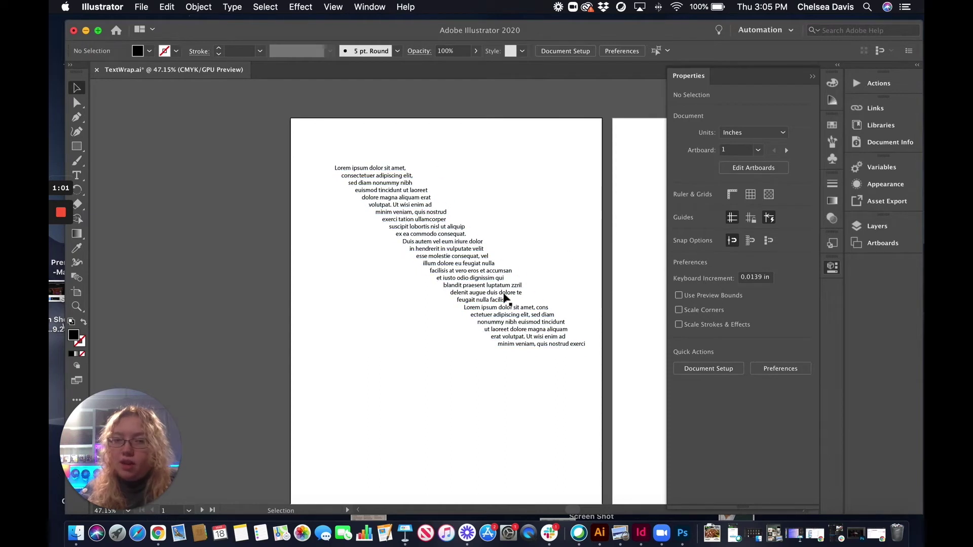
Apply Justify All Lines to the diagonal lorem ipsum text block.
click(441, 238)
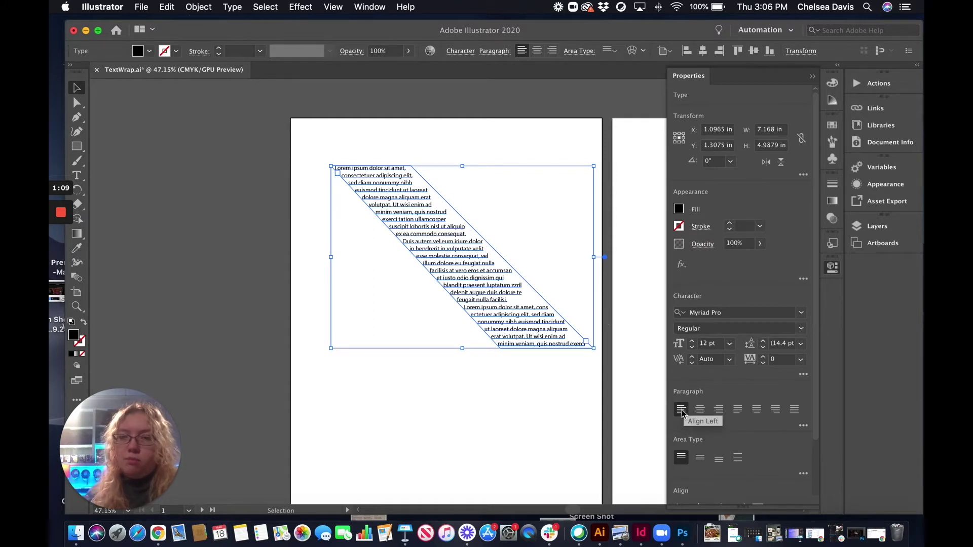
click(794, 410)
click(513, 393)
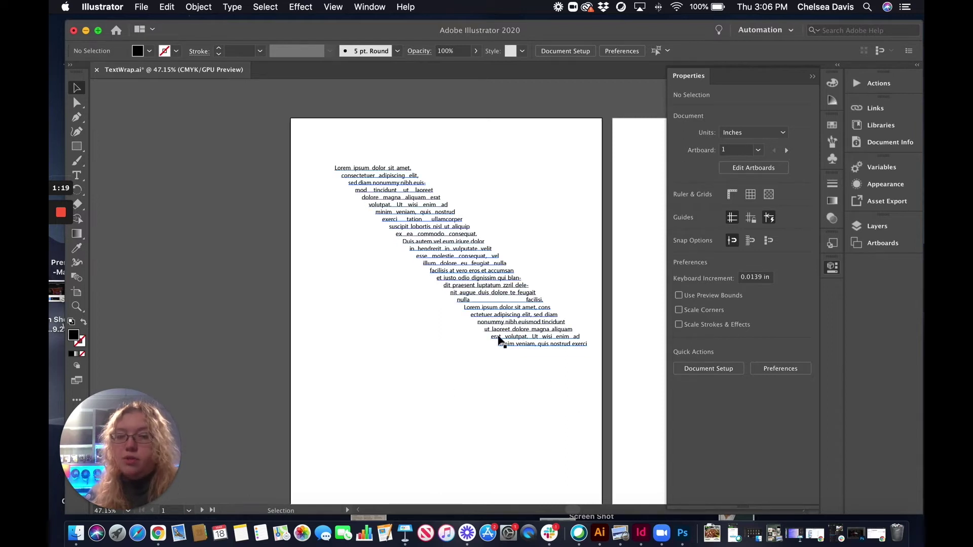
Move the lorem ipsum text frame left onto the pasteboard beside the lemon artboard.
scroll(489, 366, down, 10)
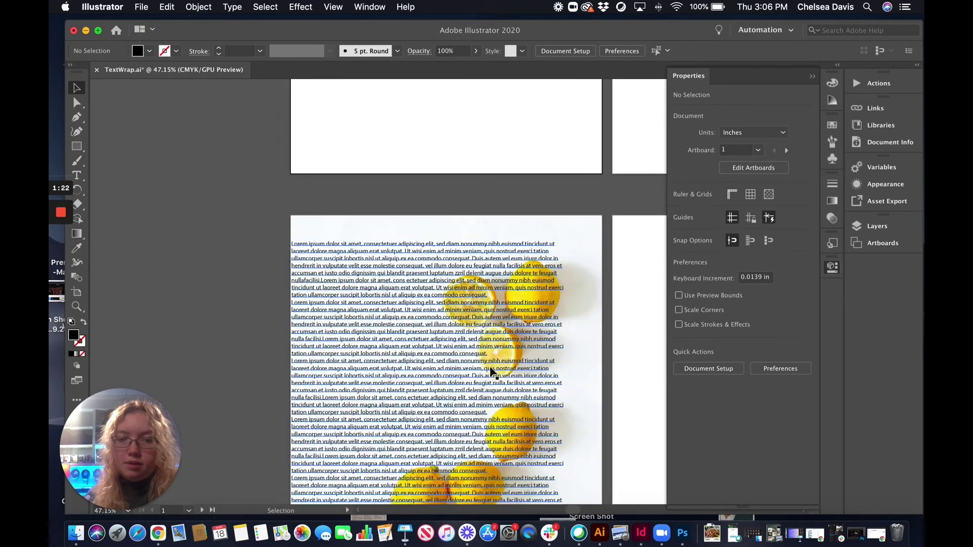
scroll(489, 371, down, 3)
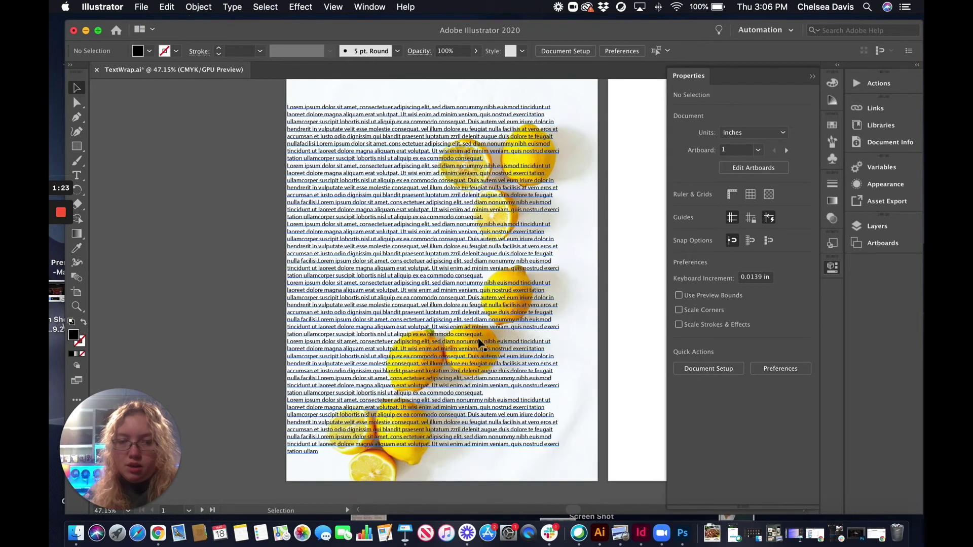
drag(397, 250, 209, 214)
scroll(208, 225, left, 8)
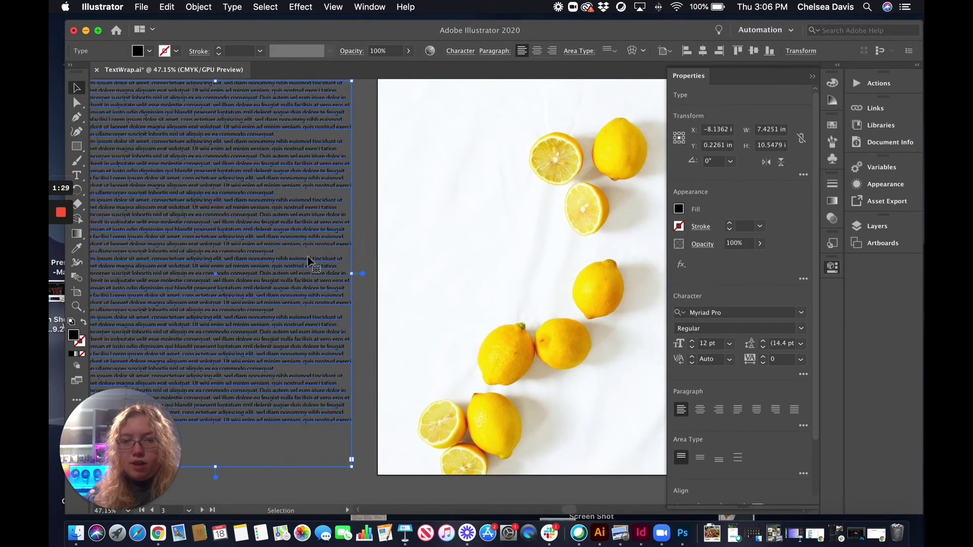
drag(309, 261, 309, 261)
scroll(430, 257, left, 2)
click(425, 435)
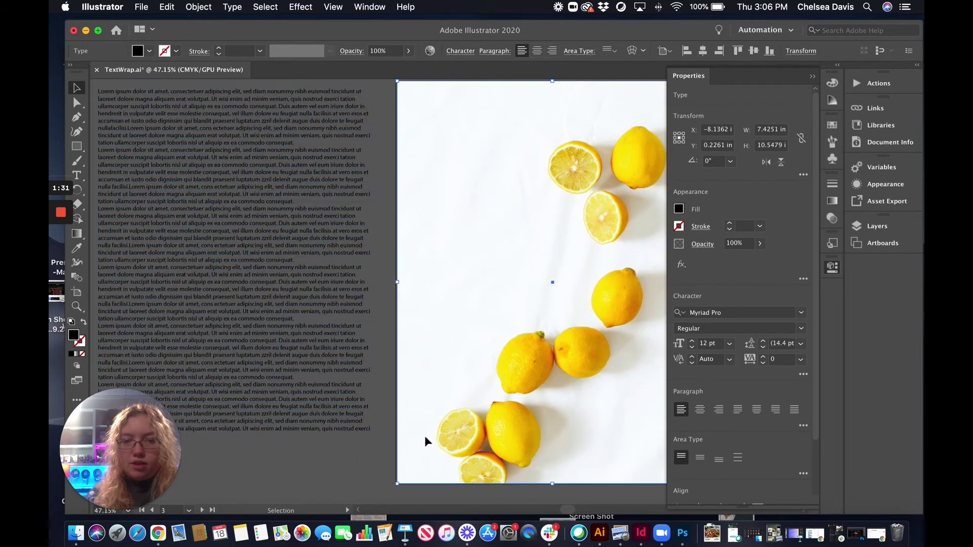
click(543, 494)
scroll(432, 318, right, 5)
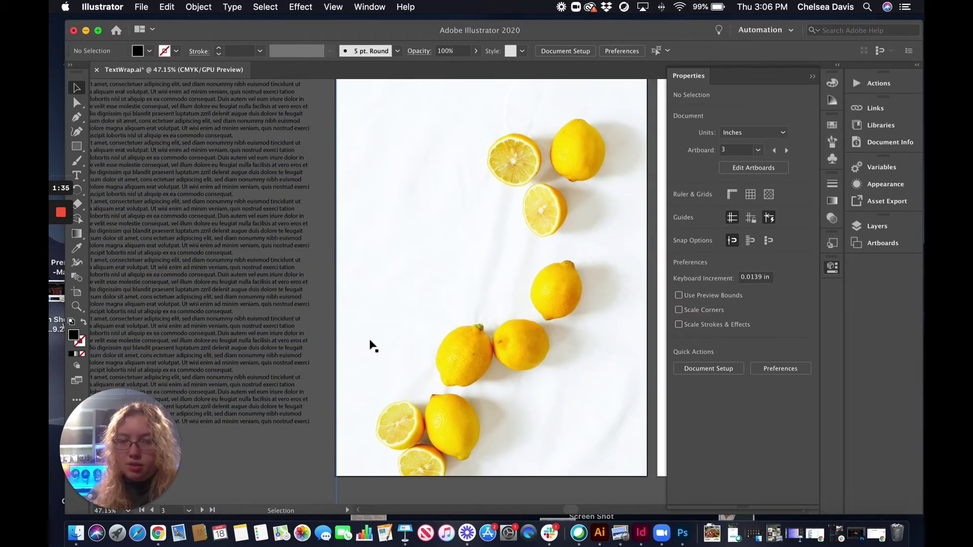
click(77, 117)
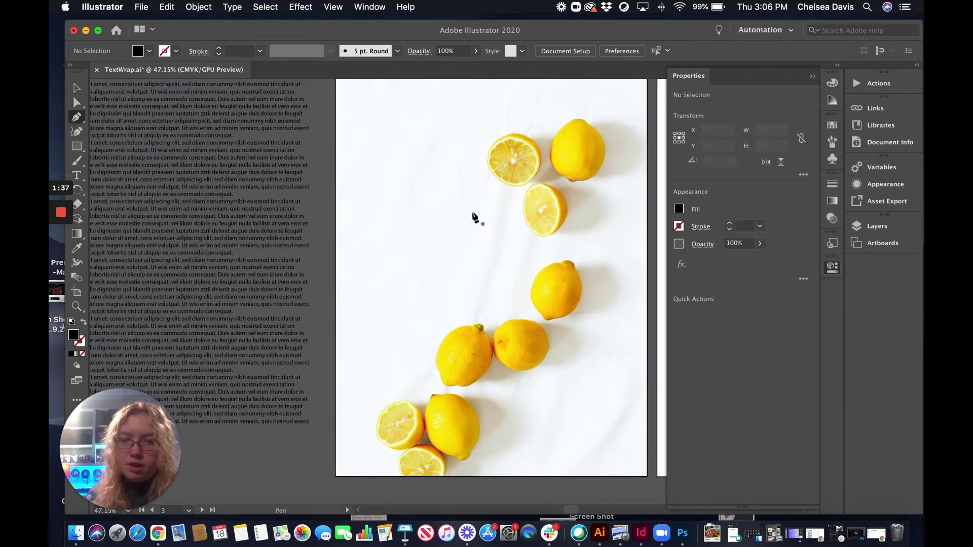
Trace Pen anchors from the artboard's bottom edge up along the lower lemons' left edge.
click(396, 479)
drag(364, 426, 412, 398)
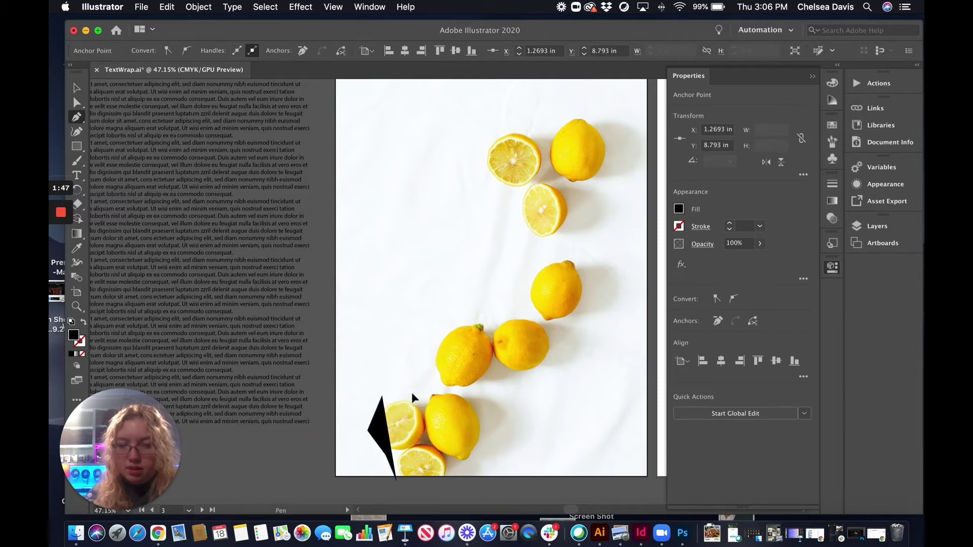
click(411, 392)
click(428, 375)
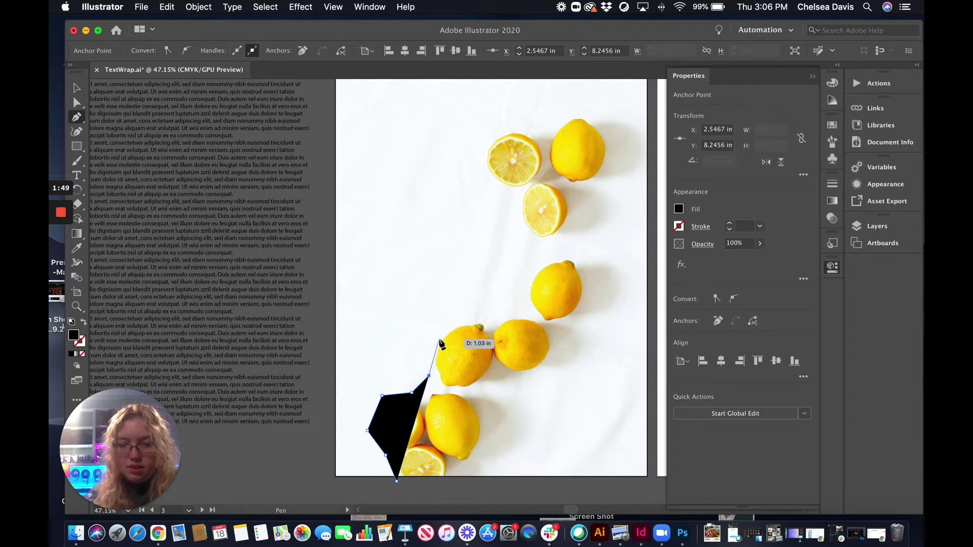
click(428, 337)
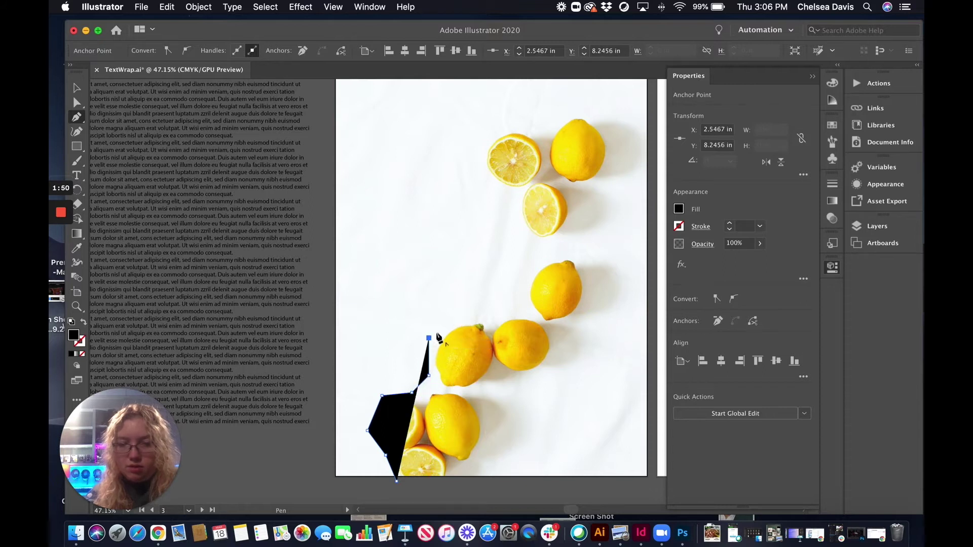
click(473, 310)
click(495, 315)
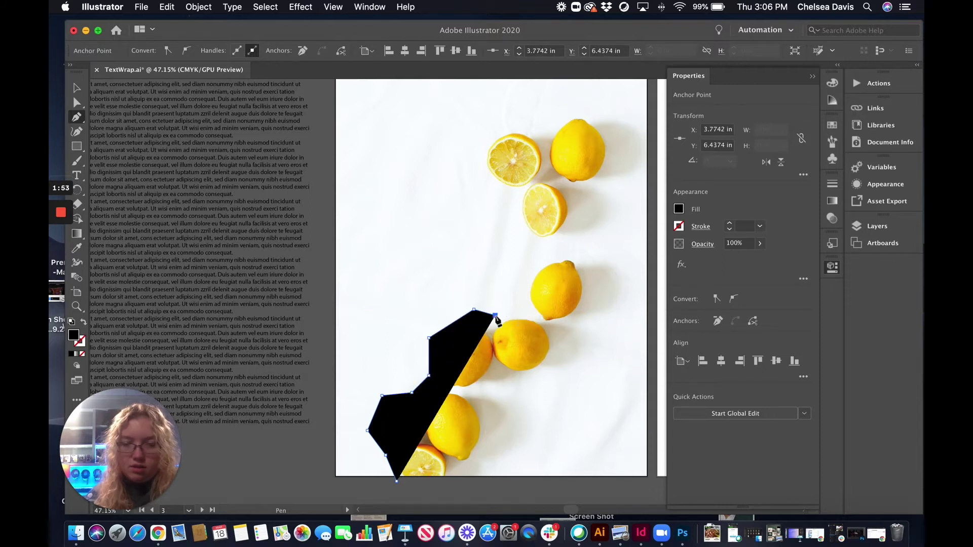
click(523, 309)
click(526, 268)
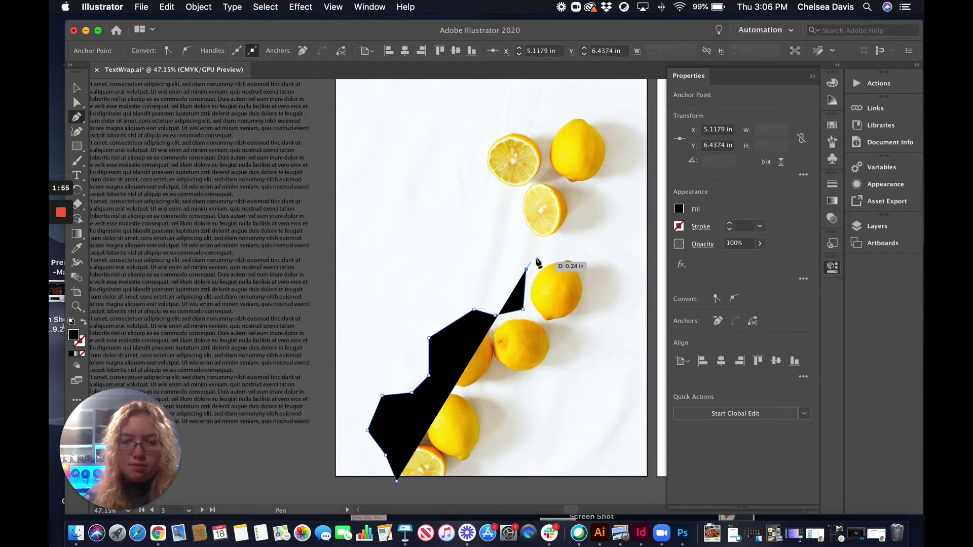
click(543, 249)
click(513, 219)
click(508, 194)
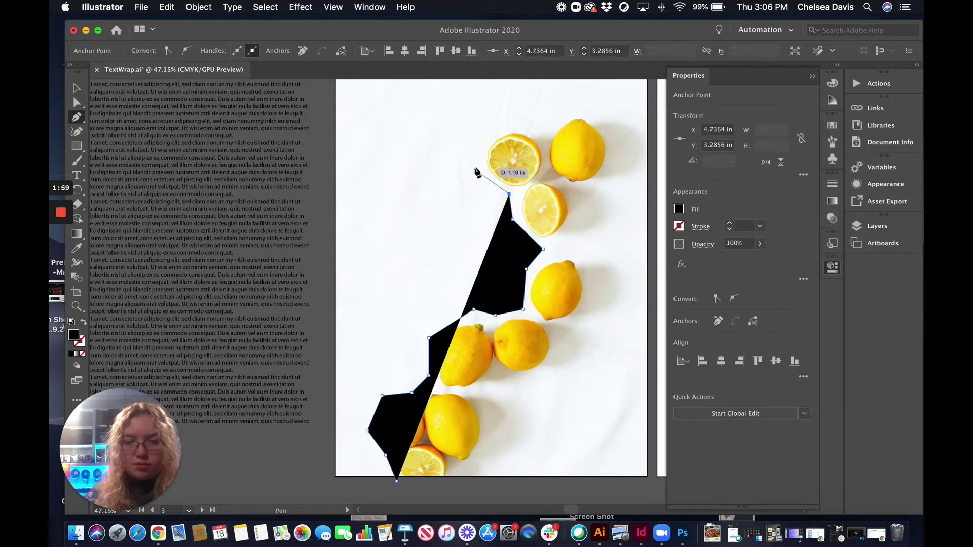
Continue past the top lemon slices to the top-right and bottom-right corners, closing the path.
click(479, 163)
click(496, 121)
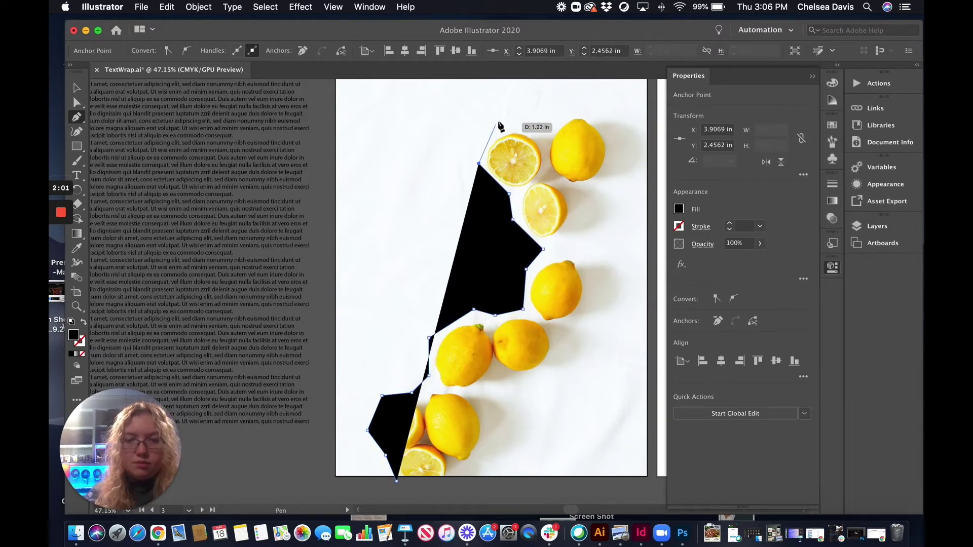
click(543, 120)
click(570, 104)
scroll(587, 109, up, 2)
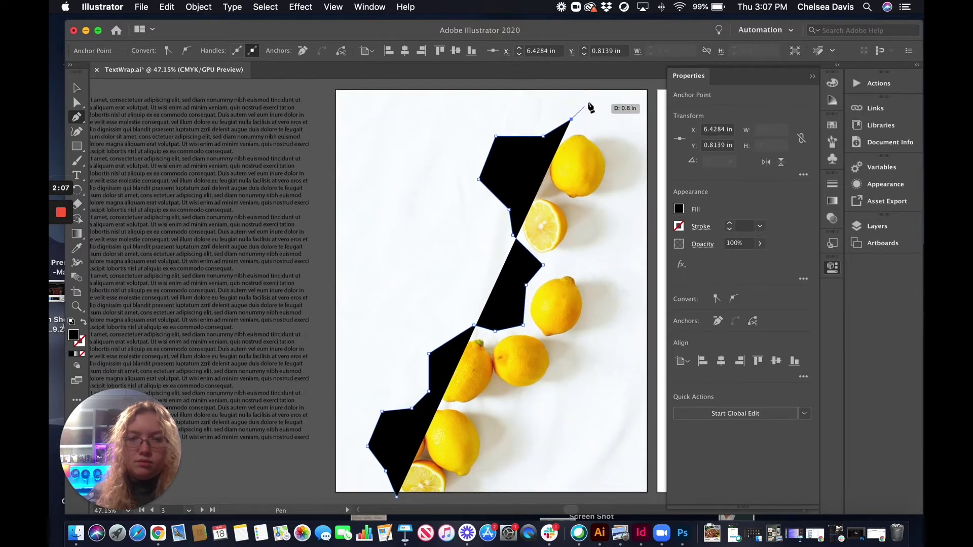
click(598, 113)
click(597, 89)
scroll(623, 98, up, 1)
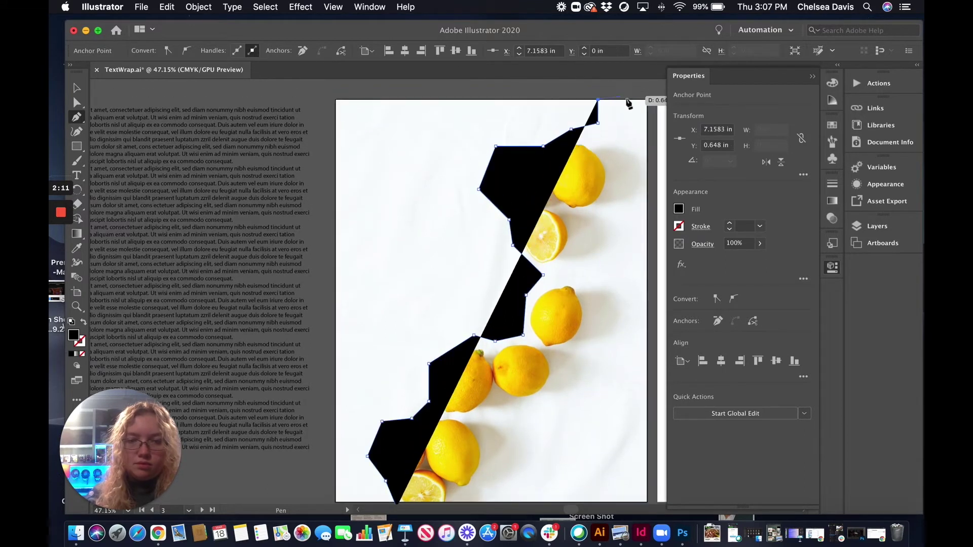
click(647, 100)
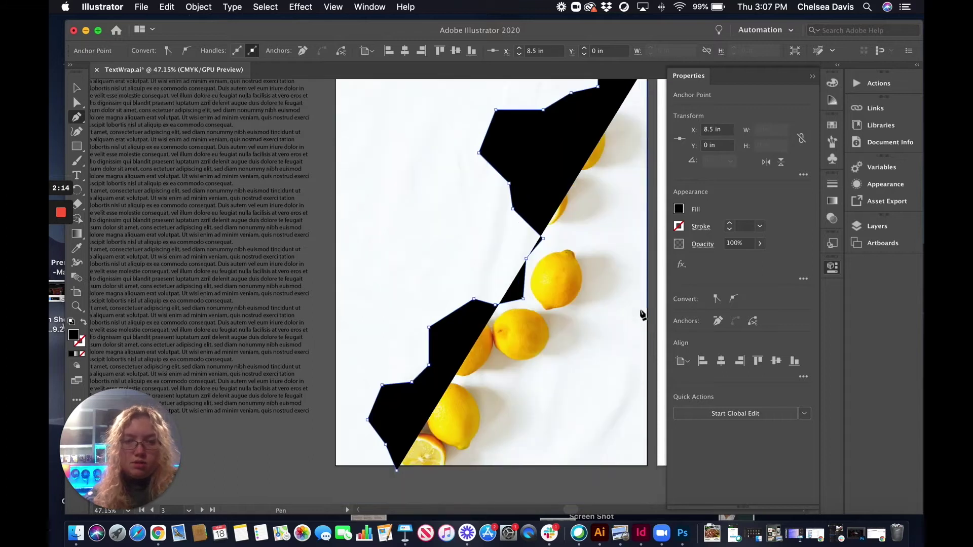
scroll(646, 308, up, 10)
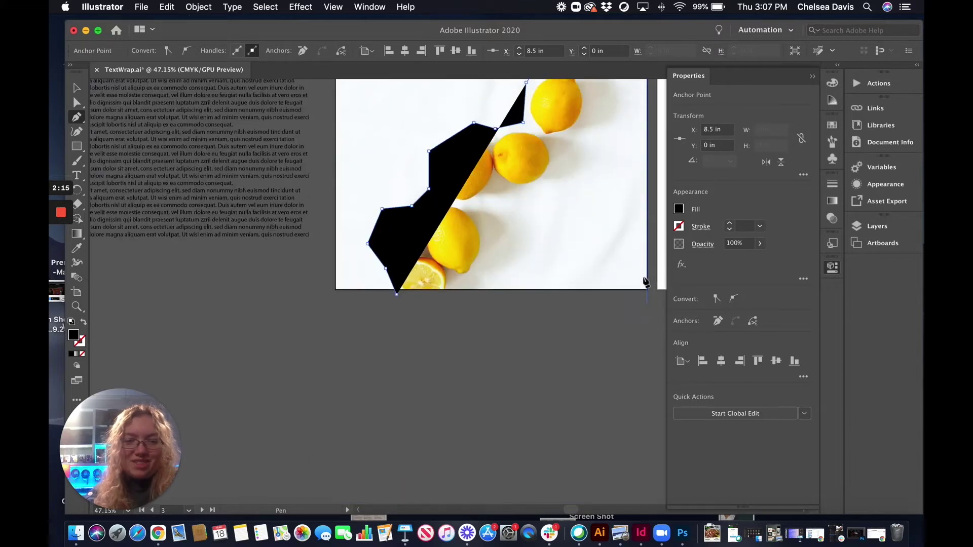
scroll(627, 336, up, 2)
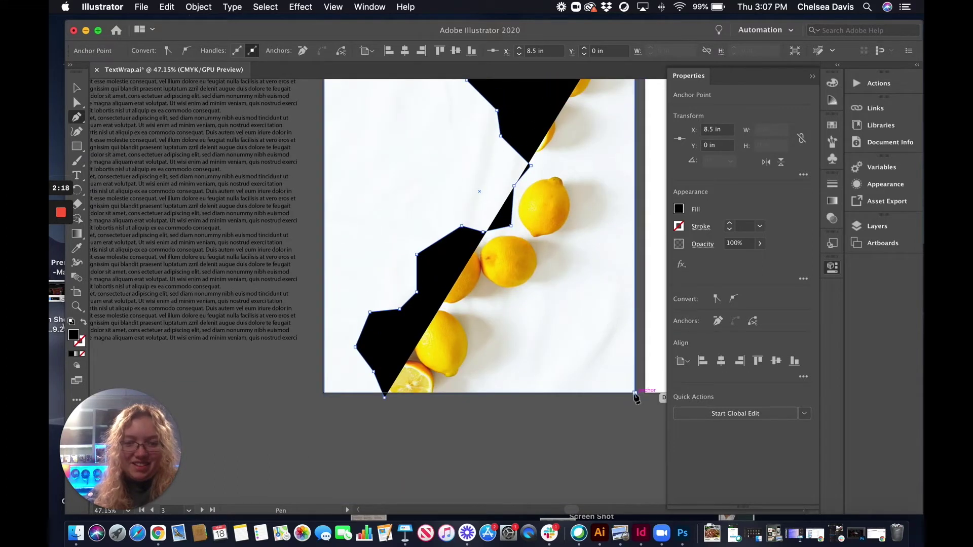
click(635, 393)
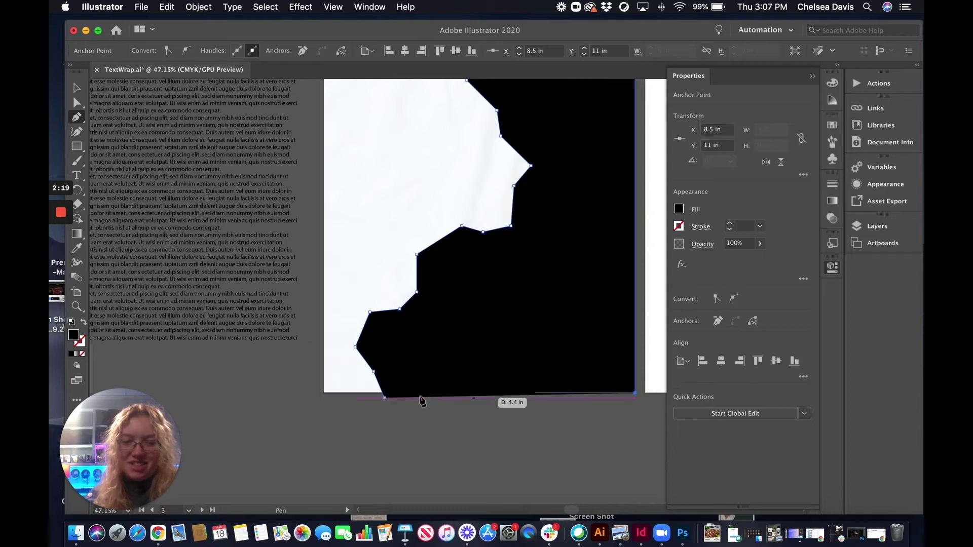
click(385, 398)
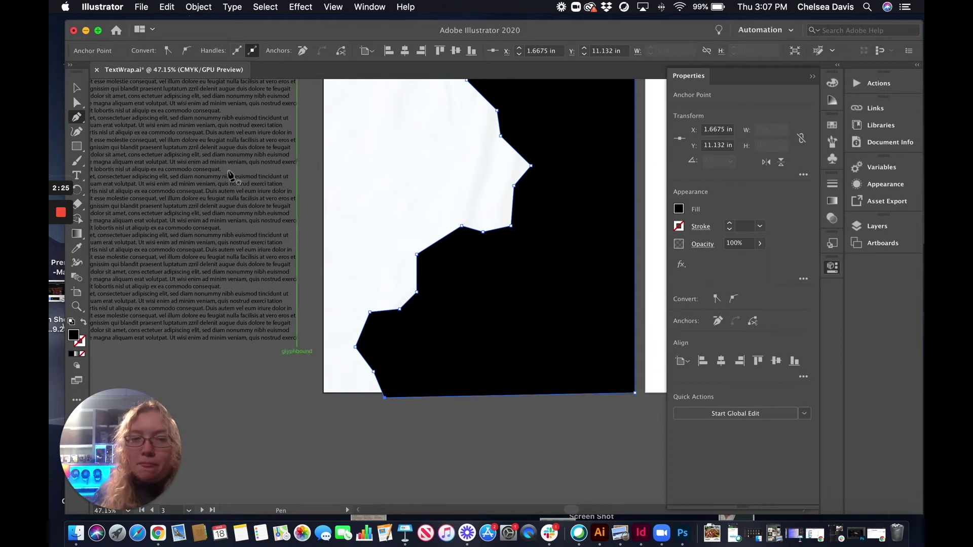
Set the traced lemon shape's fill to None so it becomes invisible.
click(678, 209)
click(546, 252)
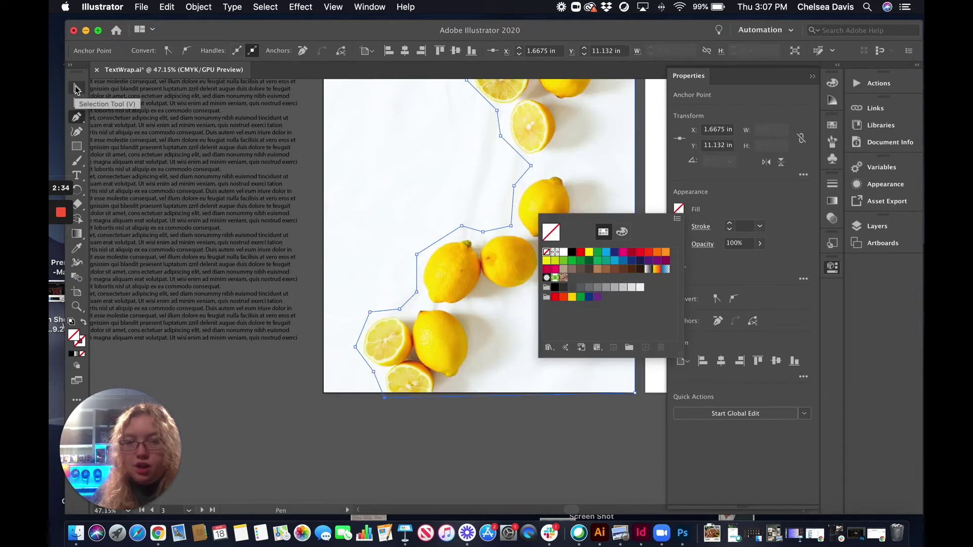
key(Escape)
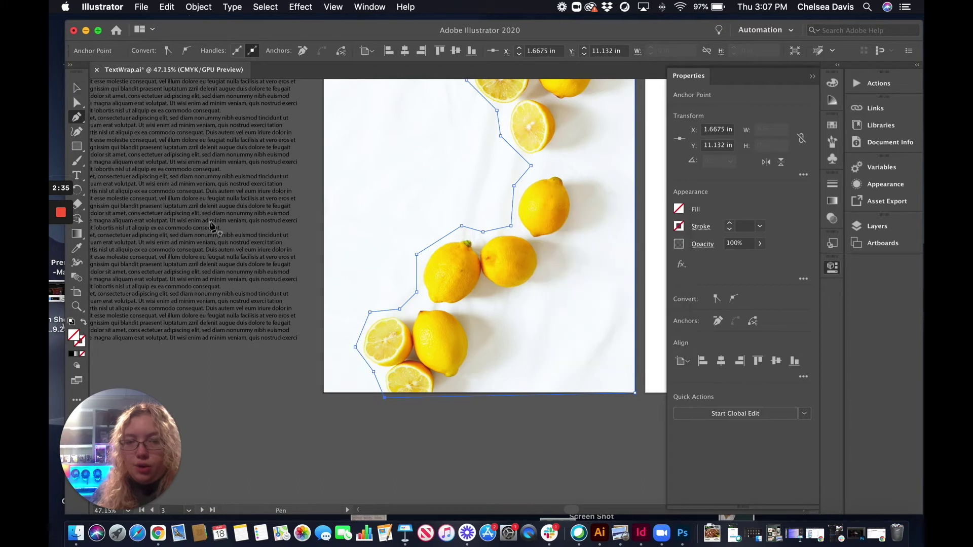
click(418, 432)
scroll(421, 437, up, 3)
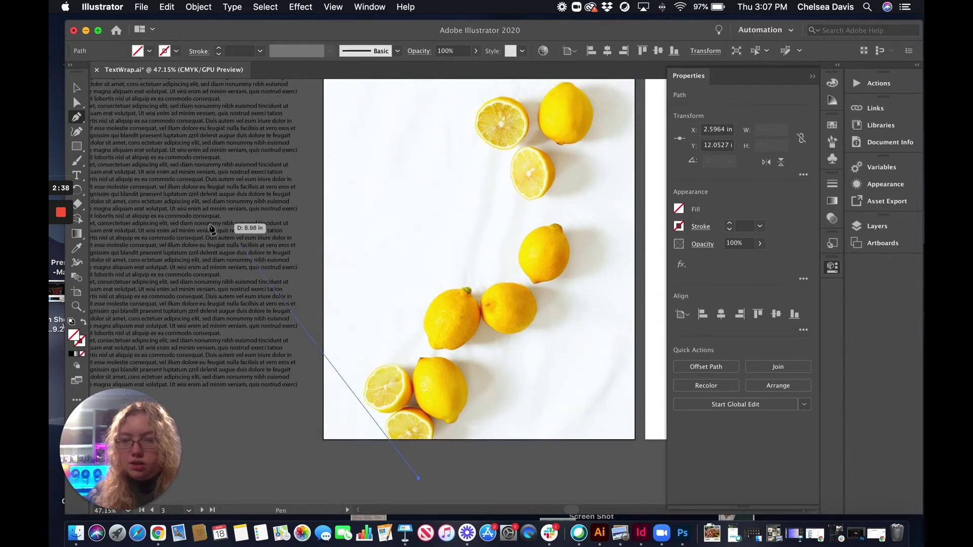
Place the text frame near the top of the lemon artboard and select it with the invisible path.
click(76, 88)
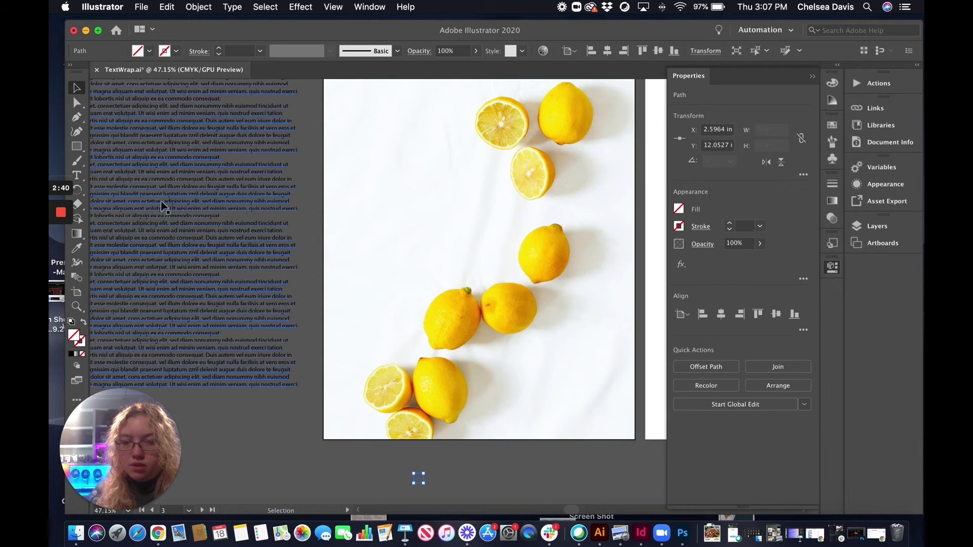
drag(160, 191, 460, 227)
scroll(460, 229, up, 2)
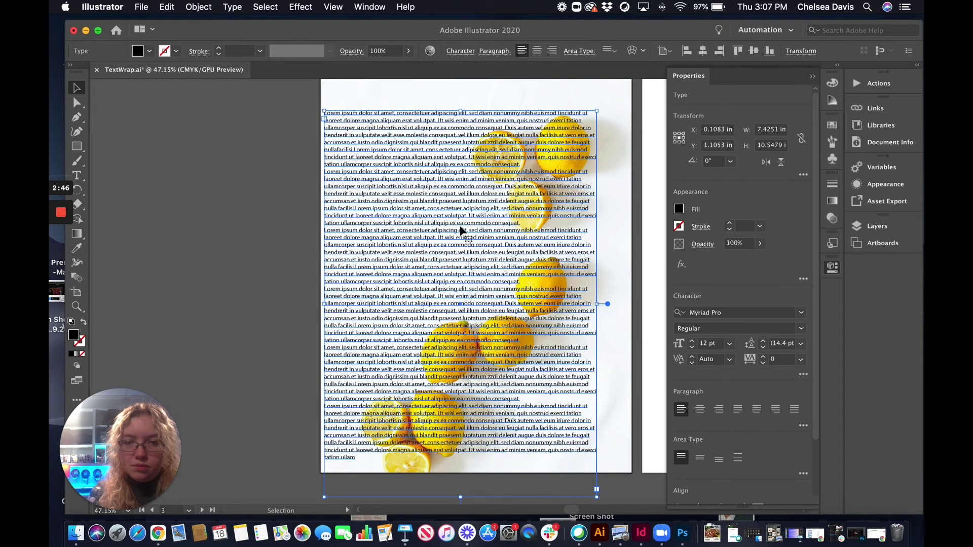
drag(457, 252, 463, 232)
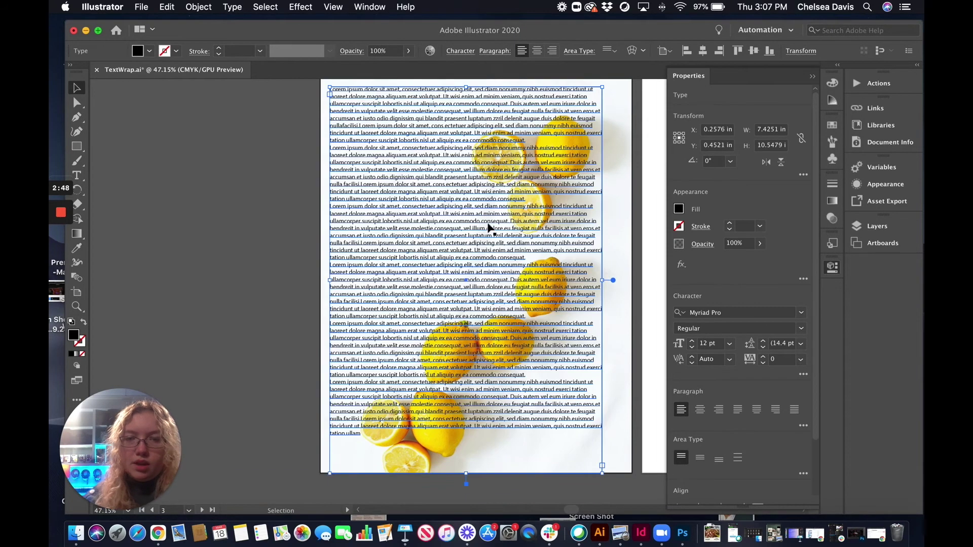
click(329, 452)
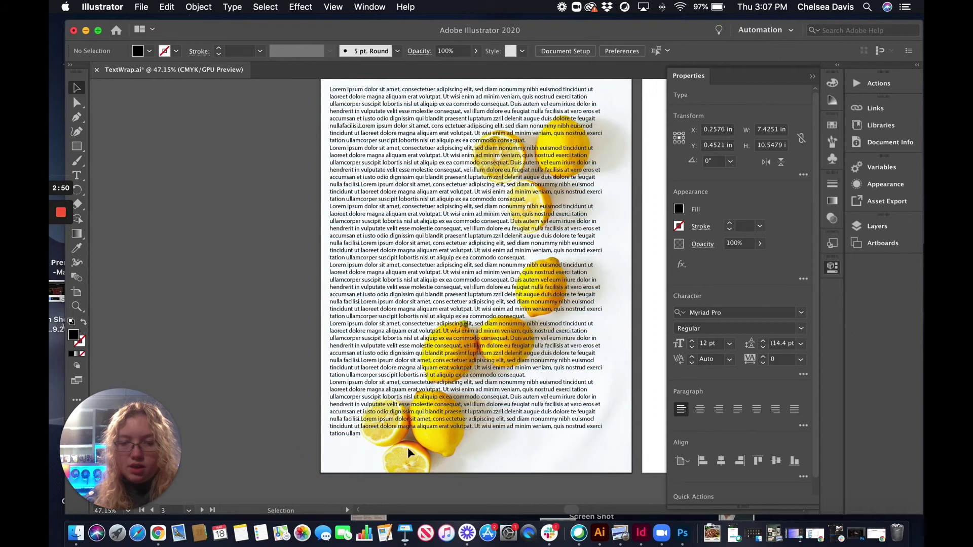
click(372, 452)
shift+click(341, 381)
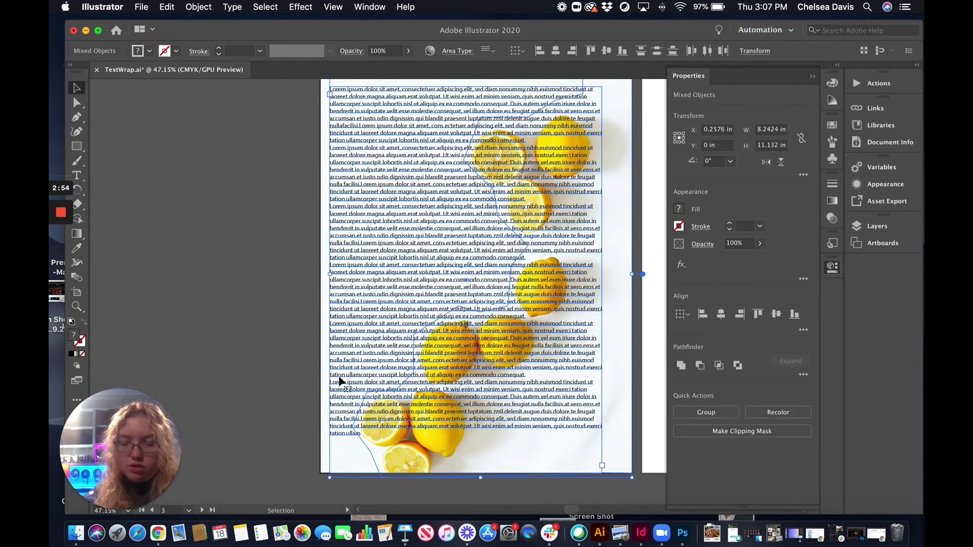
Apply Object > Text Wrap > Make to the text and traced path, confirming the warning.
click(199, 7)
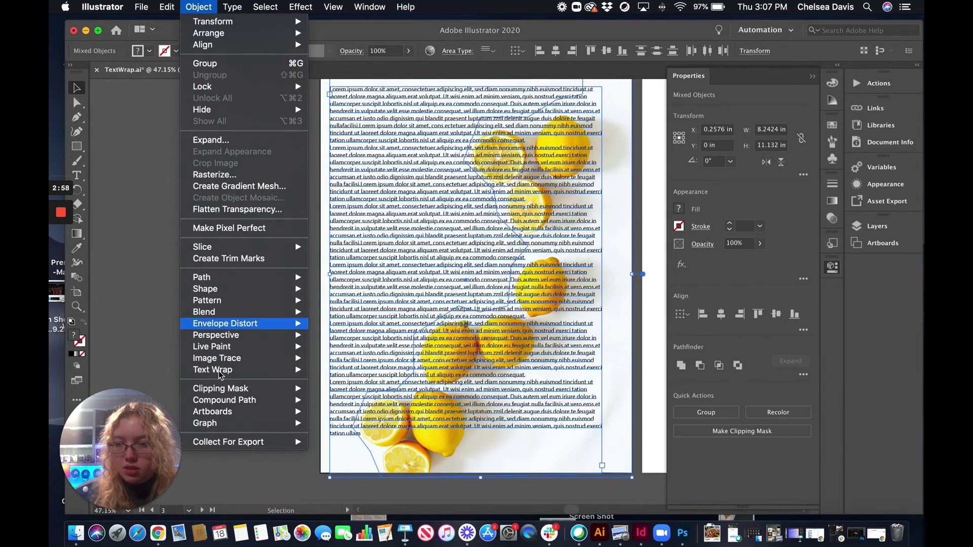
mouse_move(221, 374)
click(334, 374)
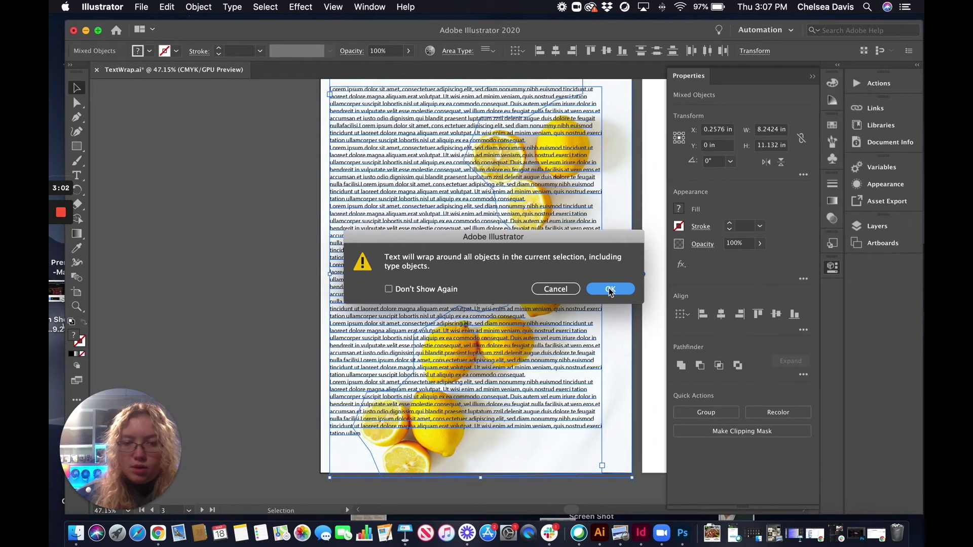
click(610, 288)
click(252, 221)
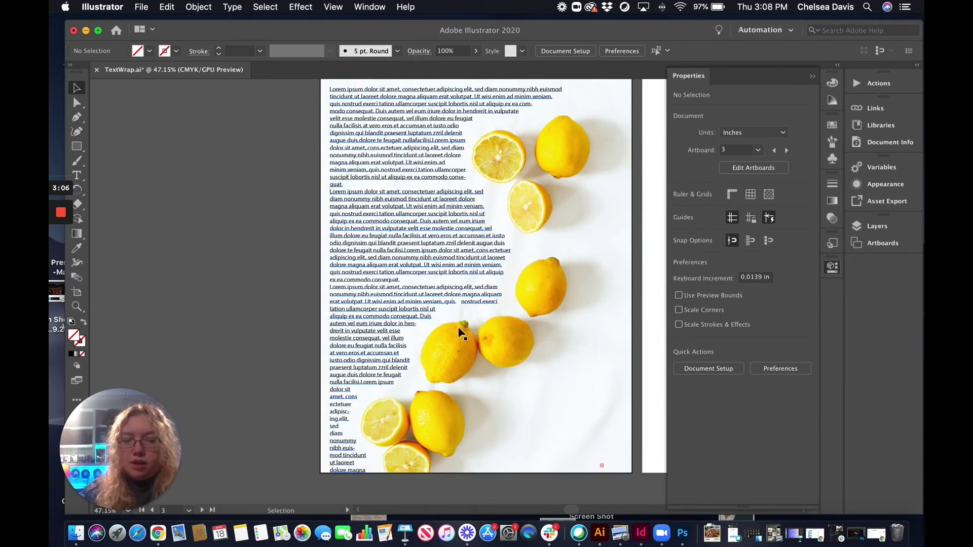
click(469, 263)
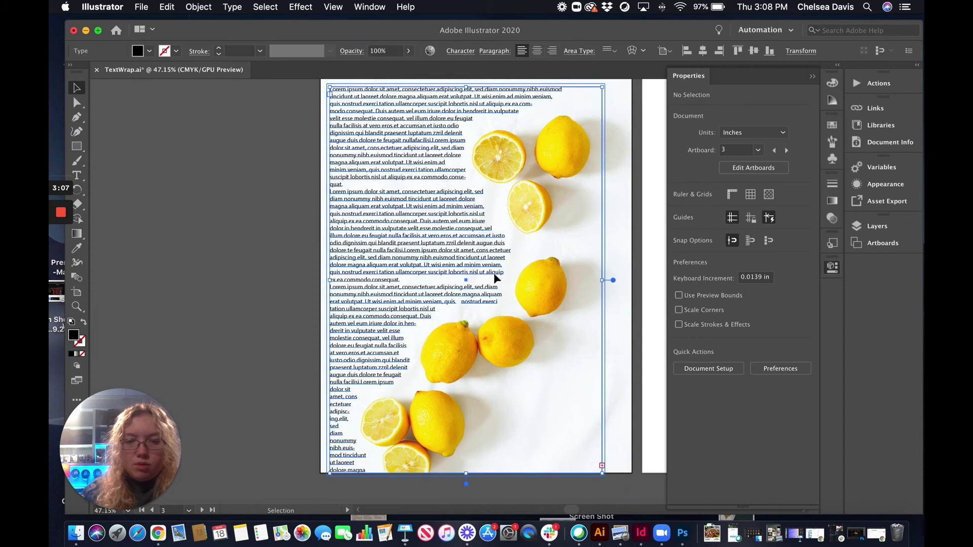
click(247, 253)
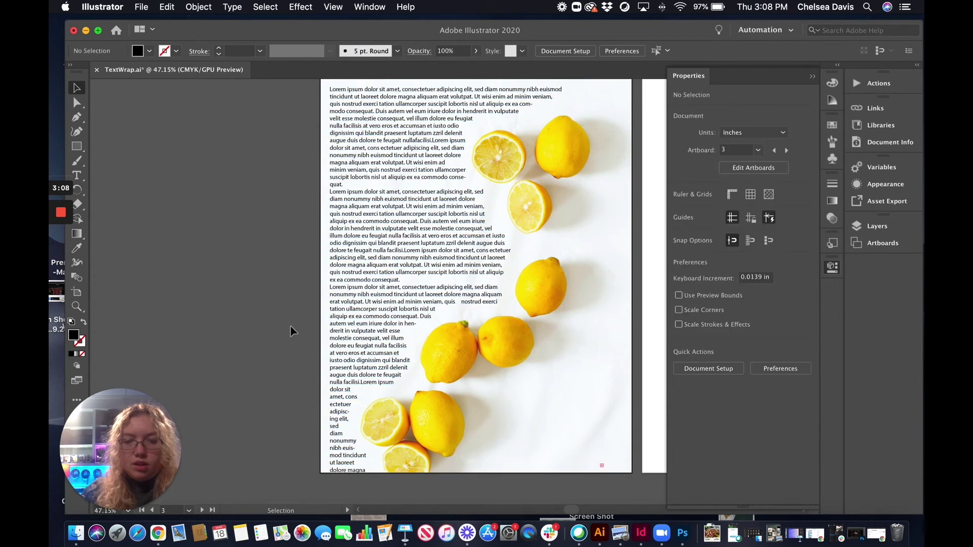
click(400, 384)
Set the Text Wrap Options offset to 10 pt with preview and apply it.
click(207, 11)
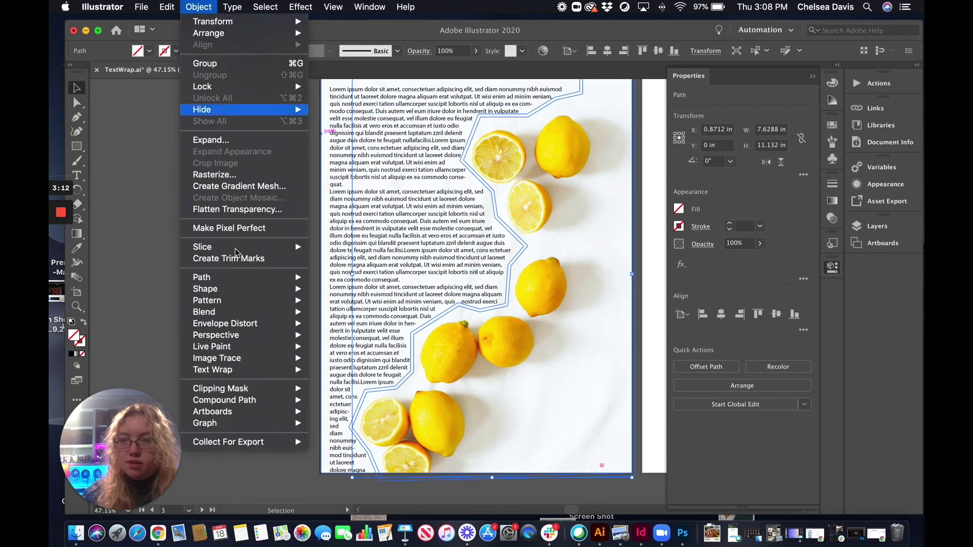
mouse_move(268, 373)
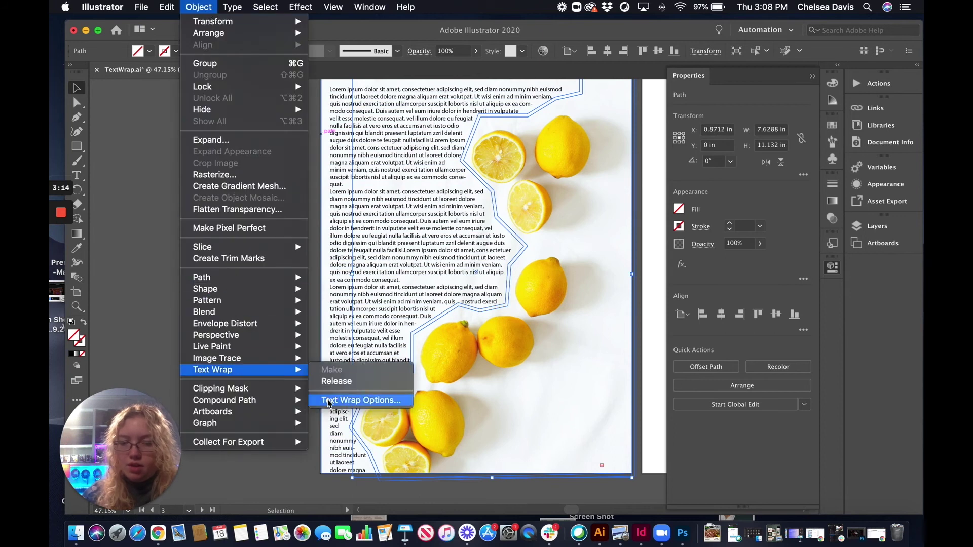
click(350, 400)
drag(548, 220, 799, 215)
click(654, 229)
click(654, 229)
click(654, 229)
click(654, 228)
click(654, 229)
click(654, 228)
click(654, 229)
click(654, 228)
click(654, 229)
click(654, 228)
click(654, 228)
click(654, 228)
click(654, 229)
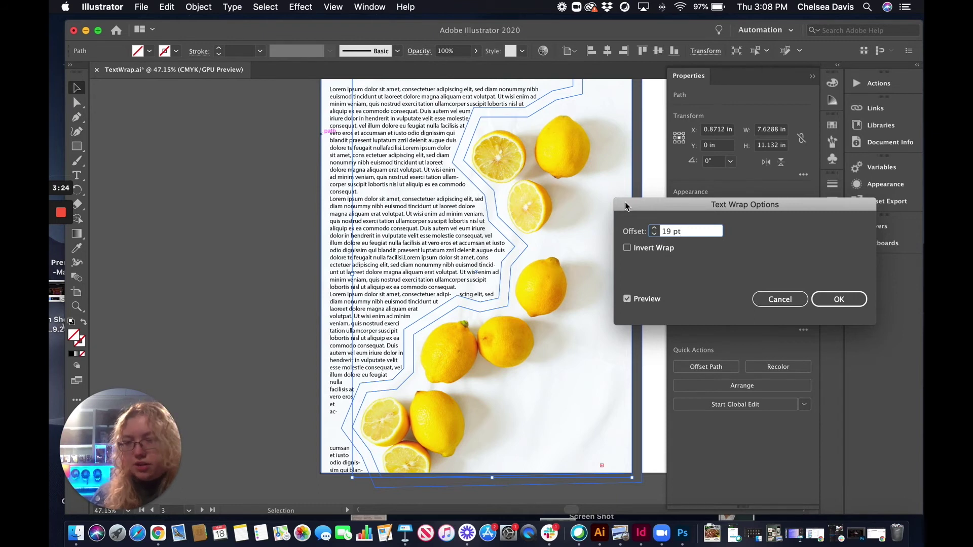
click(654, 234)
click(655, 234)
click(655, 234)
click(655, 234)
click(655, 233)
click(655, 233)
click(655, 233)
click(655, 234)
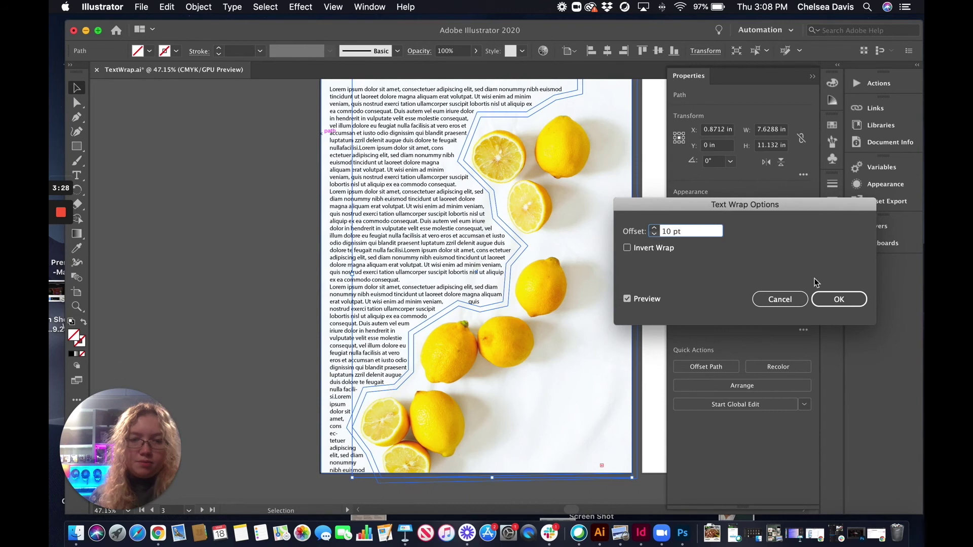
click(838, 299)
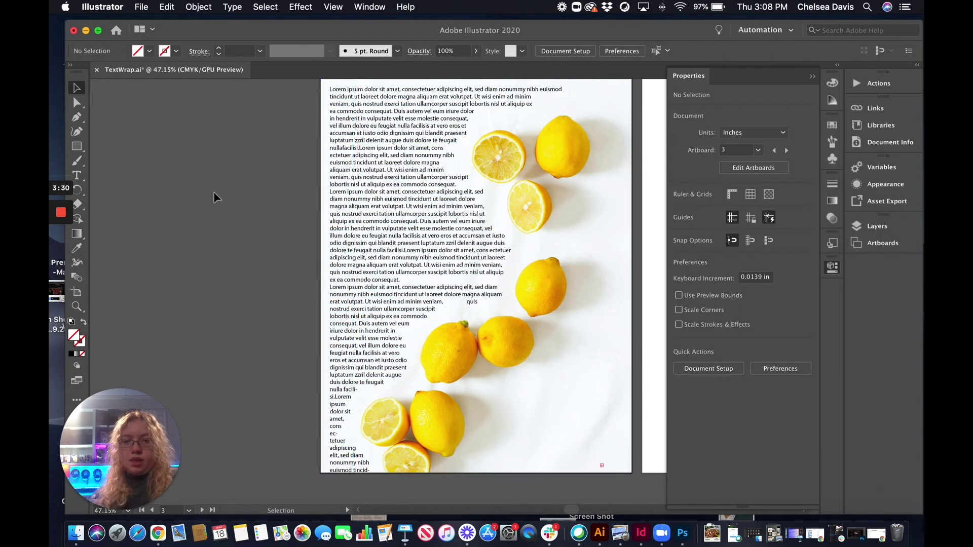
click(407, 225)
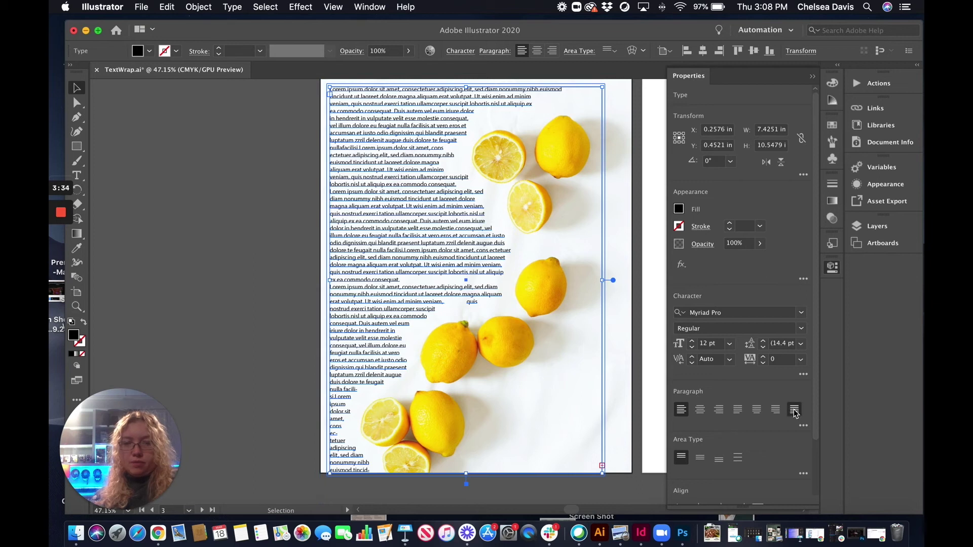
click(795, 410)
click(681, 409)
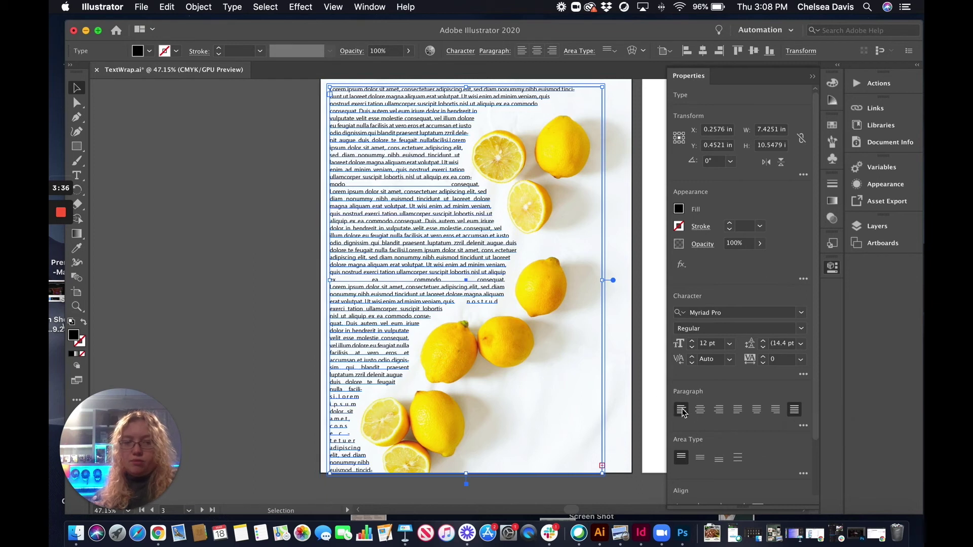
click(243, 241)
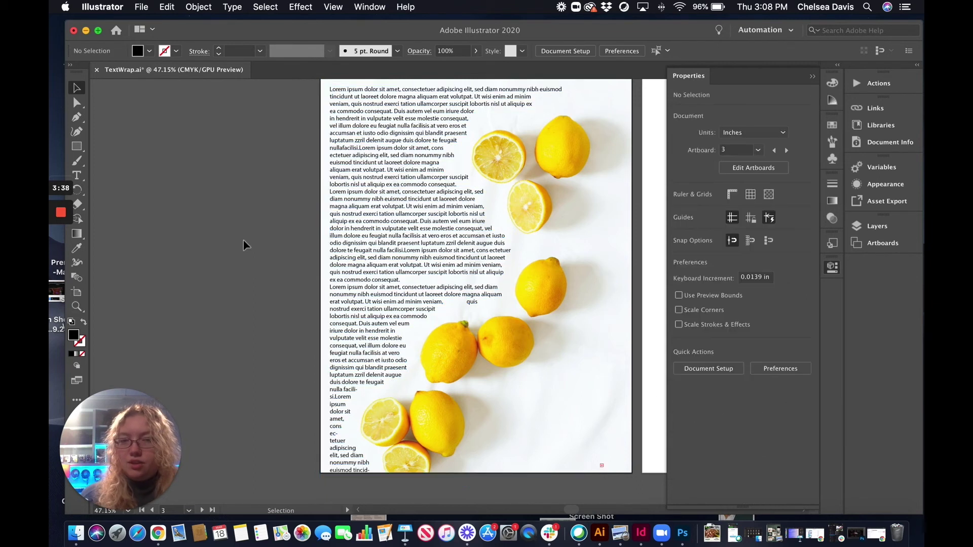
Zoom out to about 31% and scroll up to the artboard with the diagonal text block.
scroll(243, 246, down, 1)
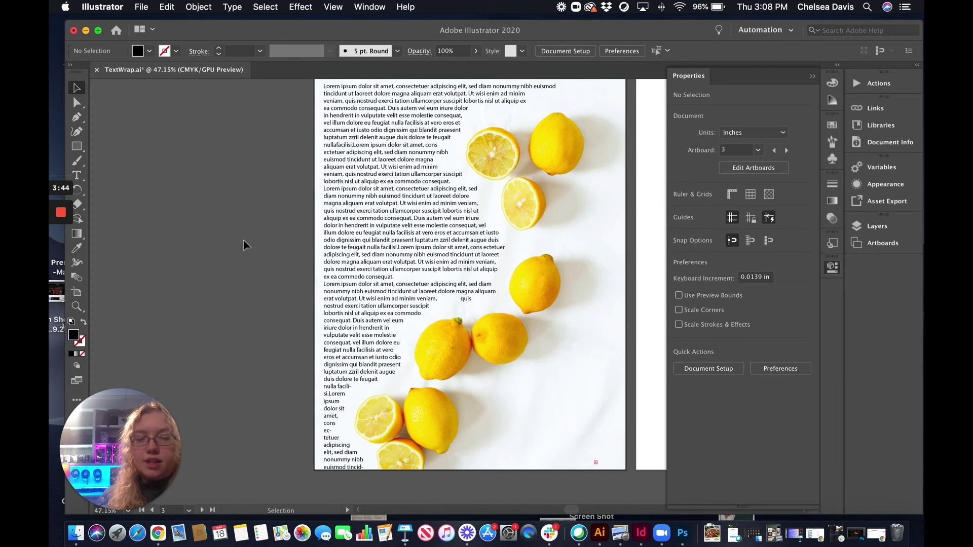
scroll(243, 245, down, 2)
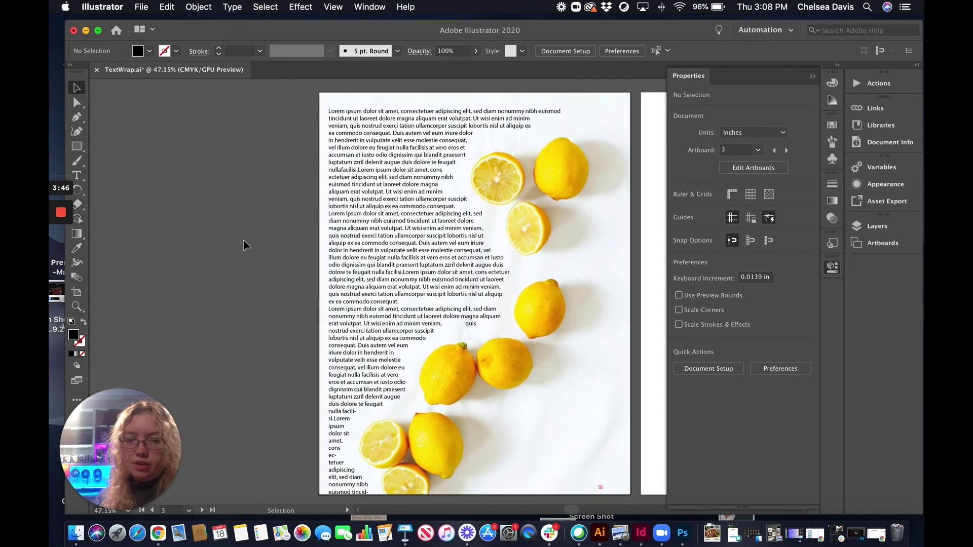
scroll(244, 245, up, 5)
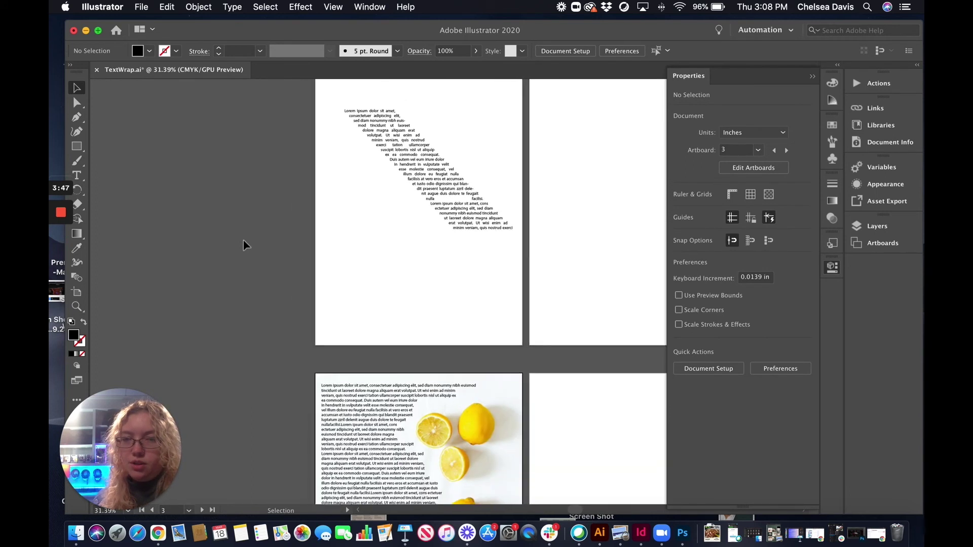